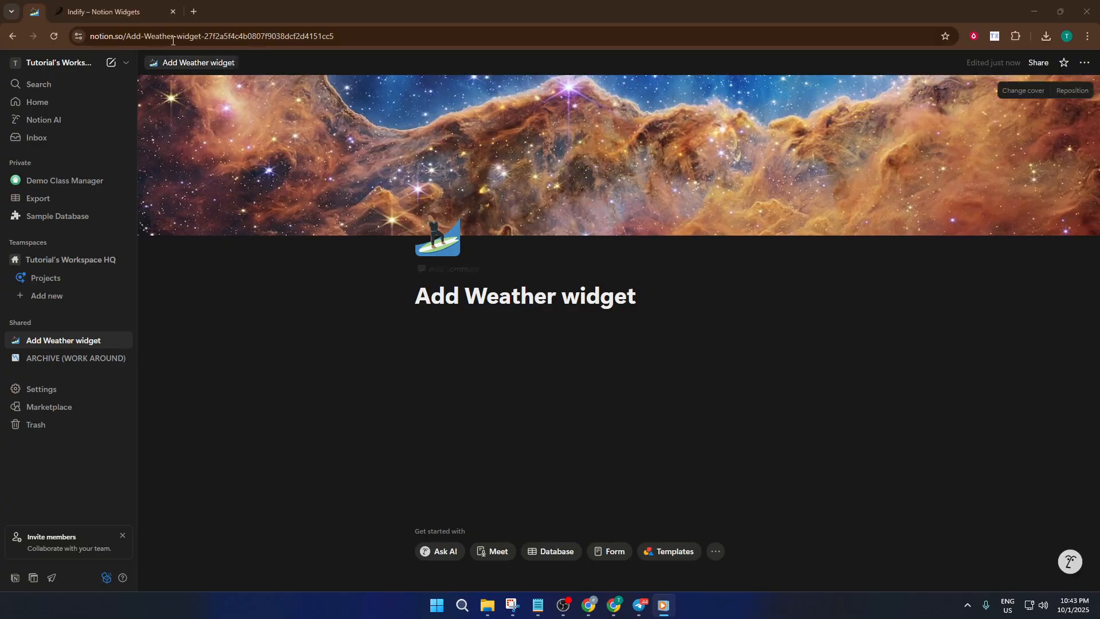
Step: Switch to the Indify tab and browse the Explore Widgets gallery
{"action": "left_click", "coordinate": [137, 11]}
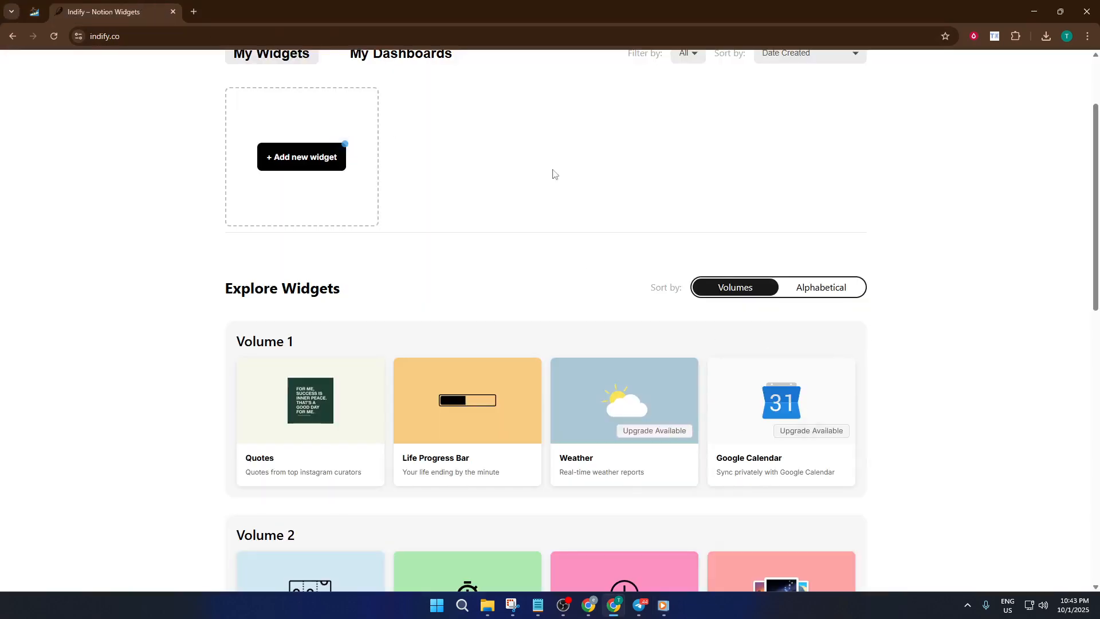
{"action": "scroll", "coordinate": [996, 343], "scroll_direction": "down", "scroll_amount": 2}
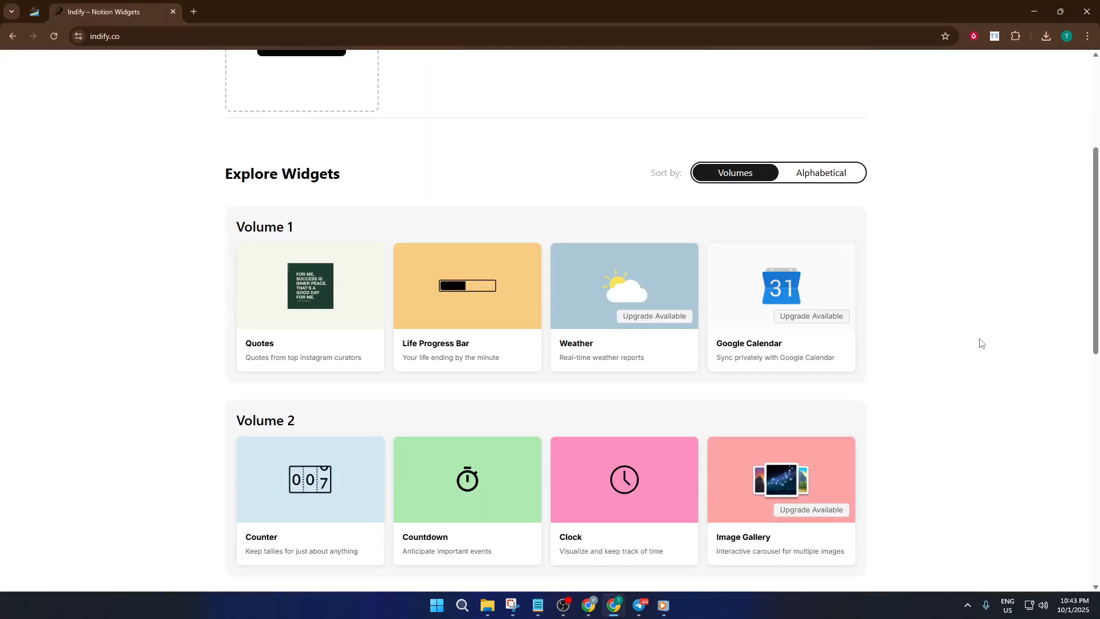
{"action": "scroll", "coordinate": [973, 343], "scroll_direction": "up", "scroll_amount": 4}
{"action": "scroll", "coordinate": [971, 348], "scroll_direction": "down", "scroll_amount": 3}
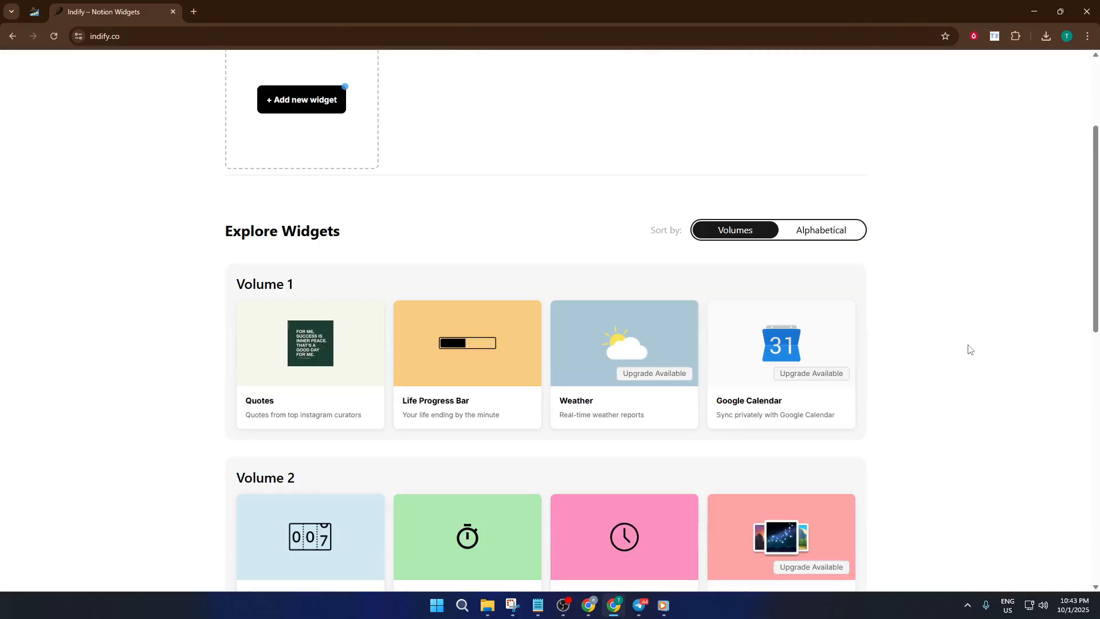
{"action": "scroll", "coordinate": [969, 349], "scroll_direction": "down", "scroll_amount": 1}
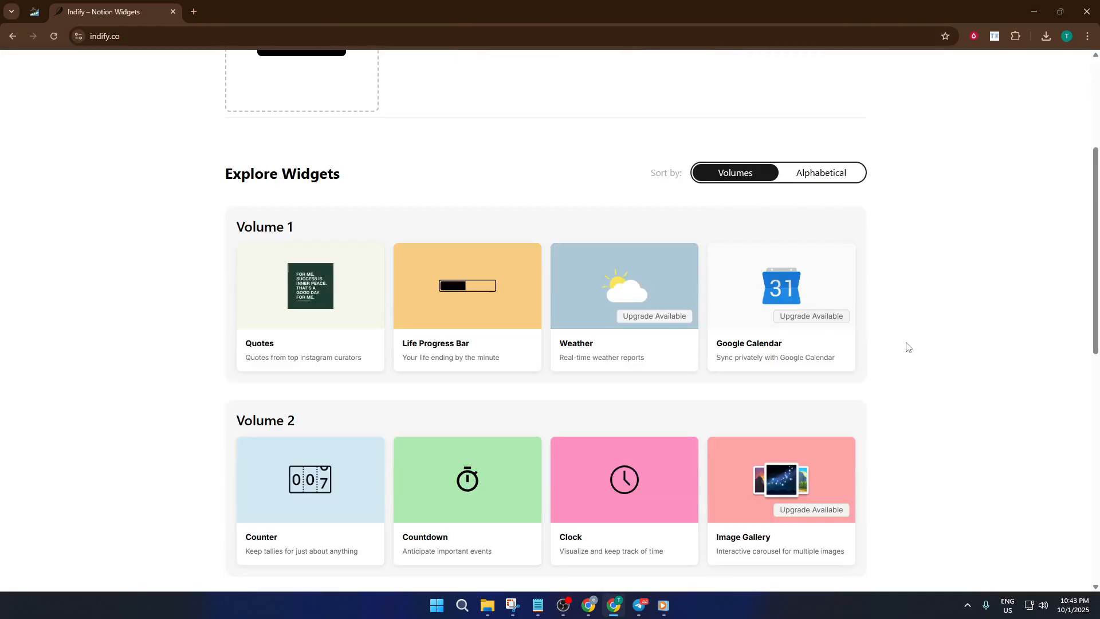
{"action": "mouse_move", "coordinate": [606, 342]}
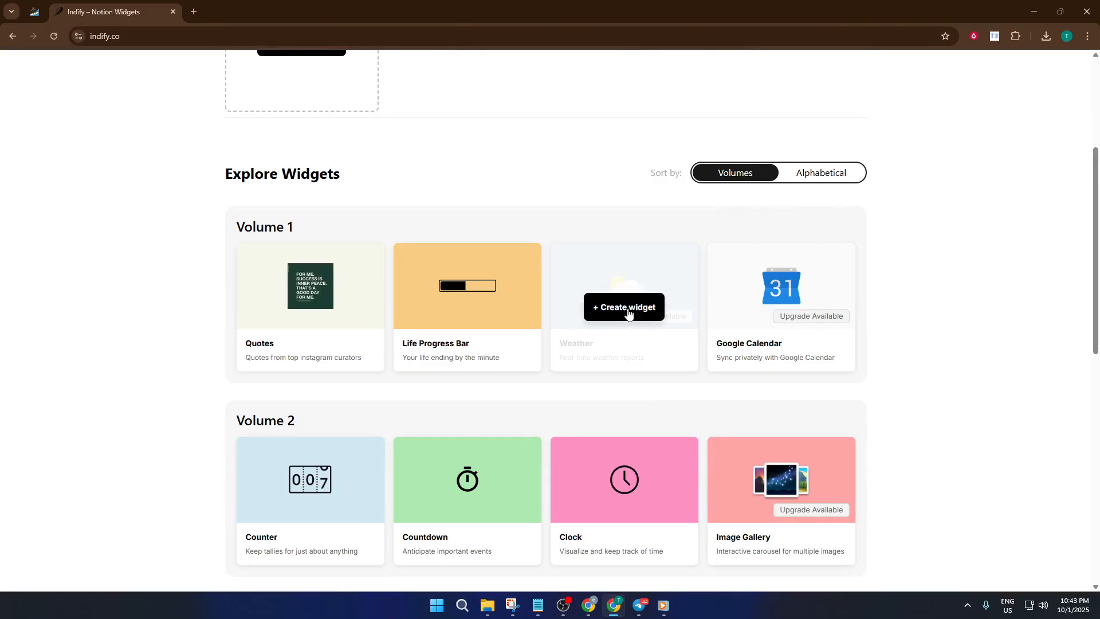
{"action": "triple_click", "coordinate": [247, 176]}
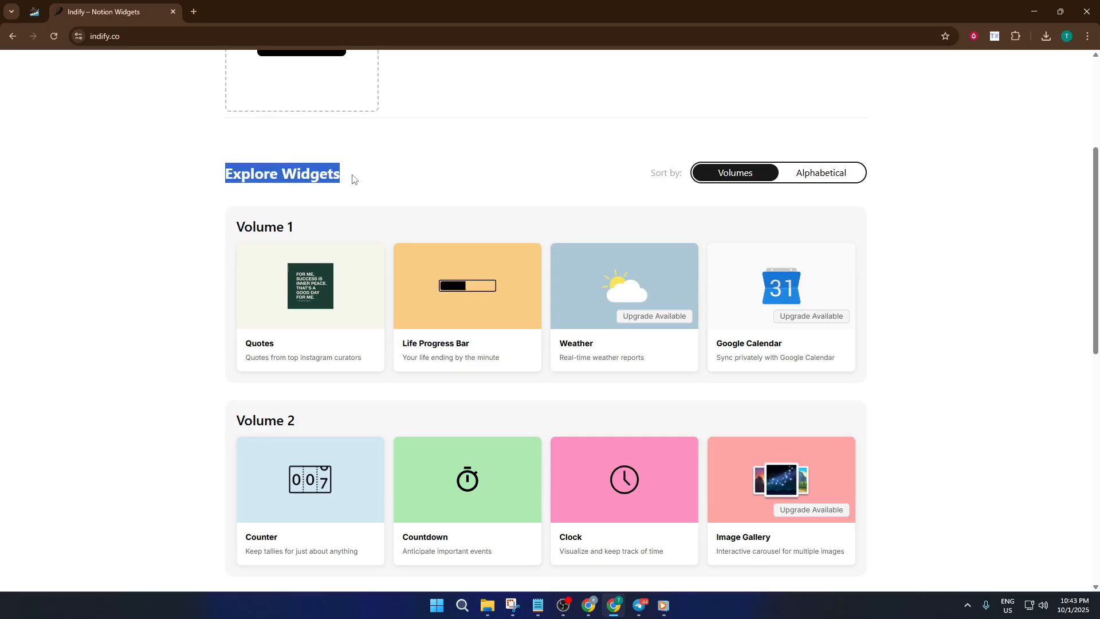
{"action": "mouse_move", "coordinate": [588, 310]}
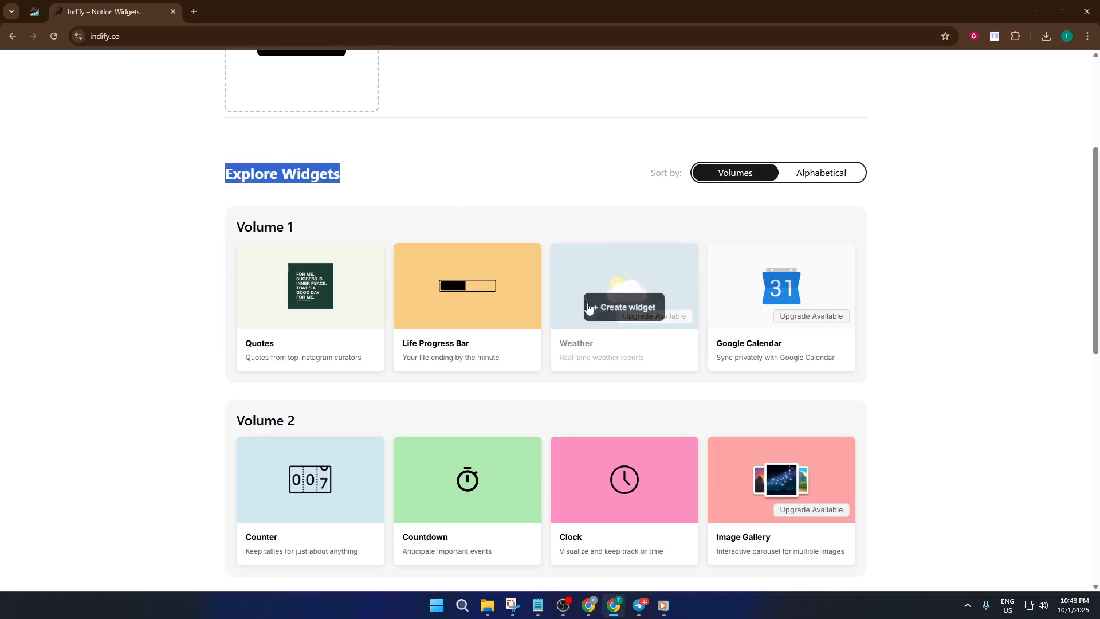
Step: Create a new Weather widget titled Weather
{"action": "left_click", "coordinate": [627, 310]}
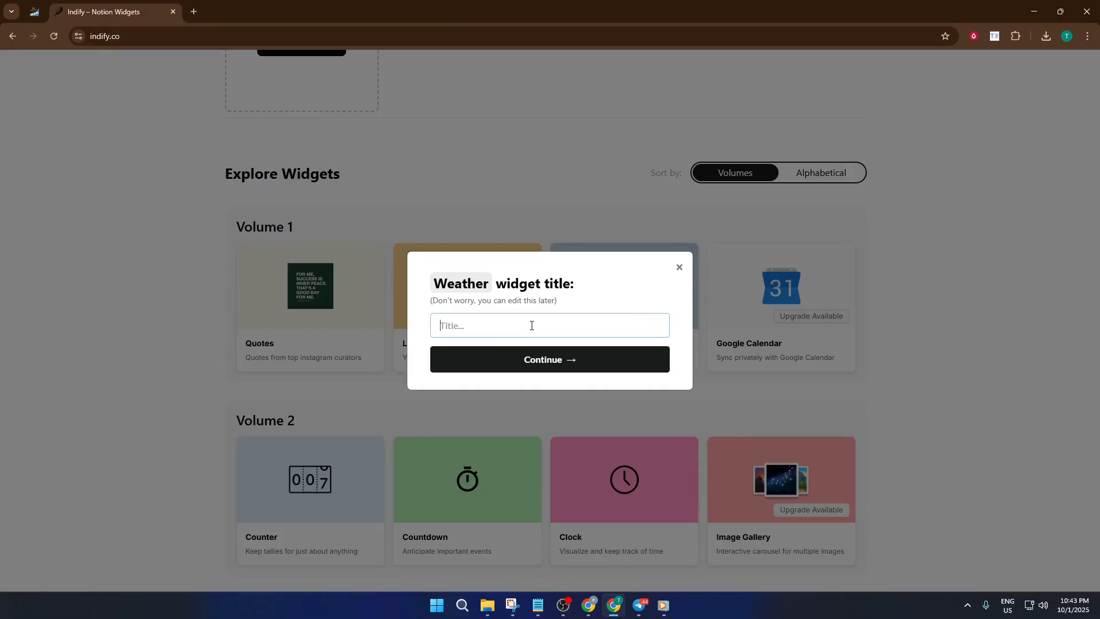
{"action": "type", "text": "Weather"}
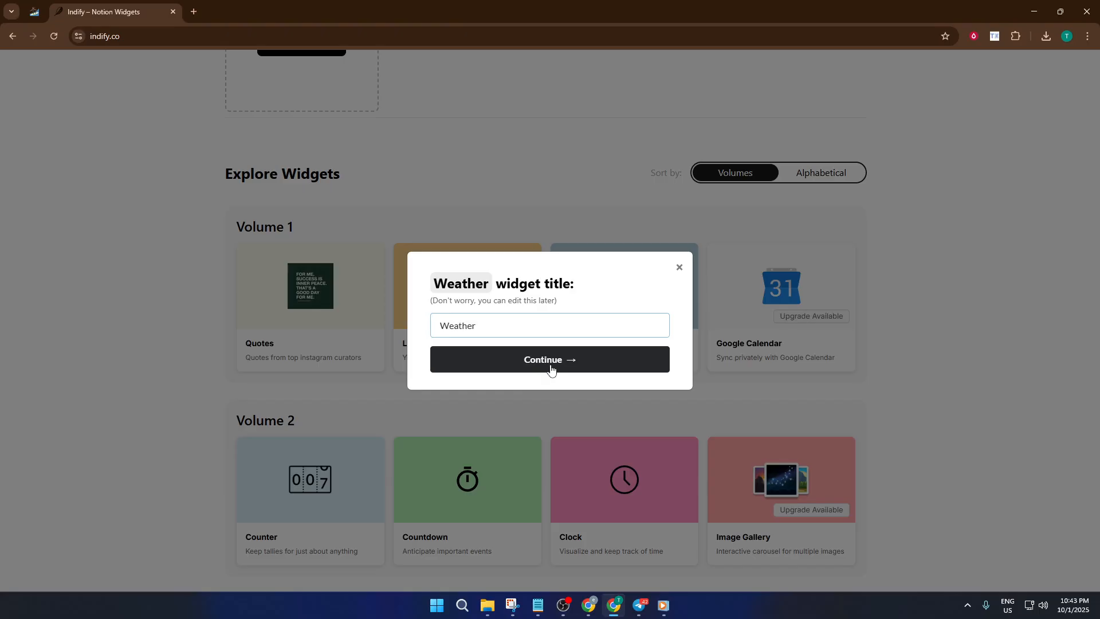
{"action": "left_click", "coordinate": [544, 366]}
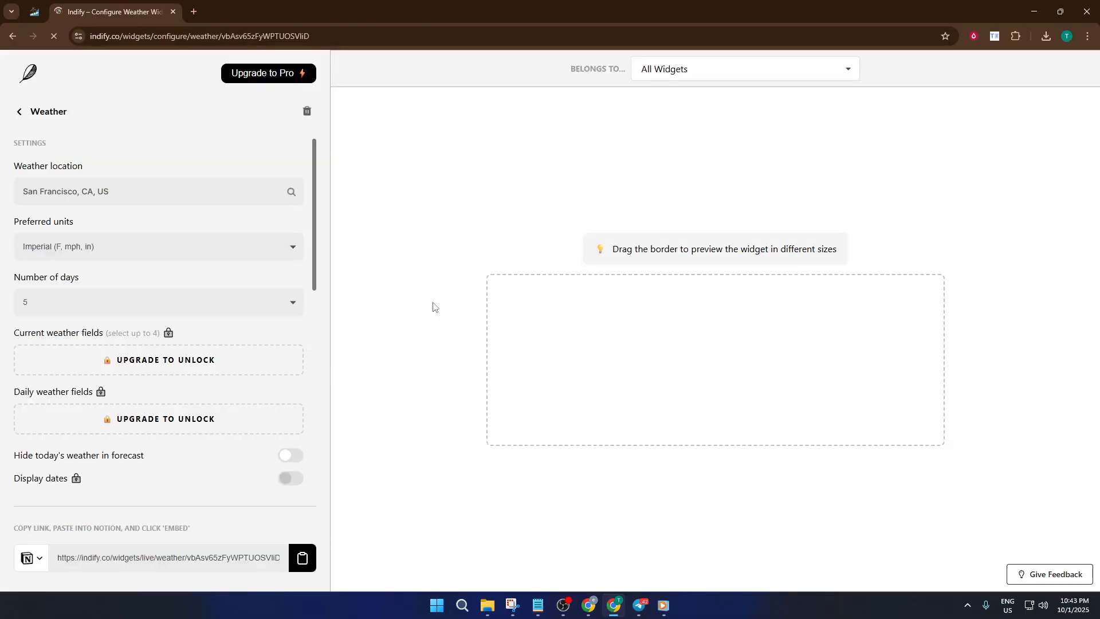
Step: Set the weather location to Venice, California, United States
{"action": "left_click", "coordinate": [133, 190]}
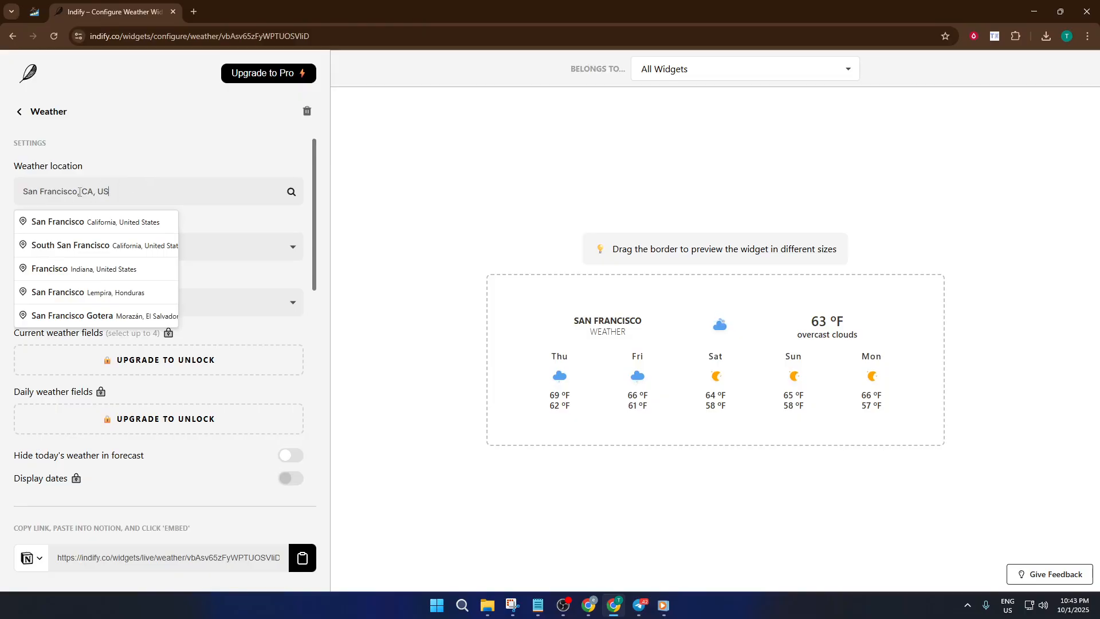
{"action": "left_click_drag", "start_coordinate": [77, 192], "coordinate": [1, 194]}
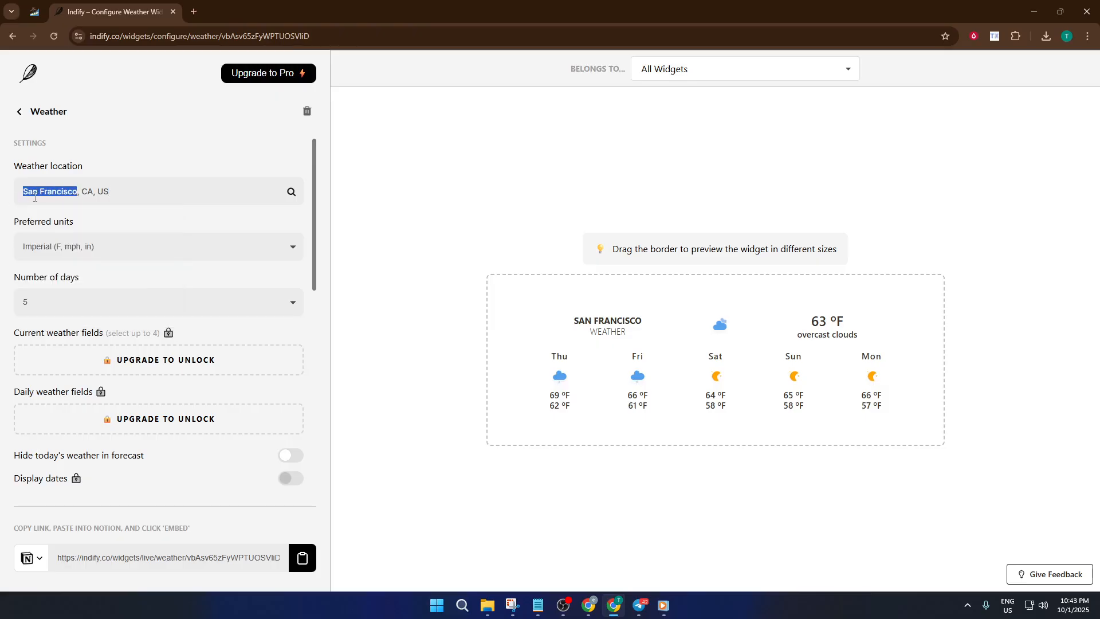
{"action": "type", "text": "ven"}
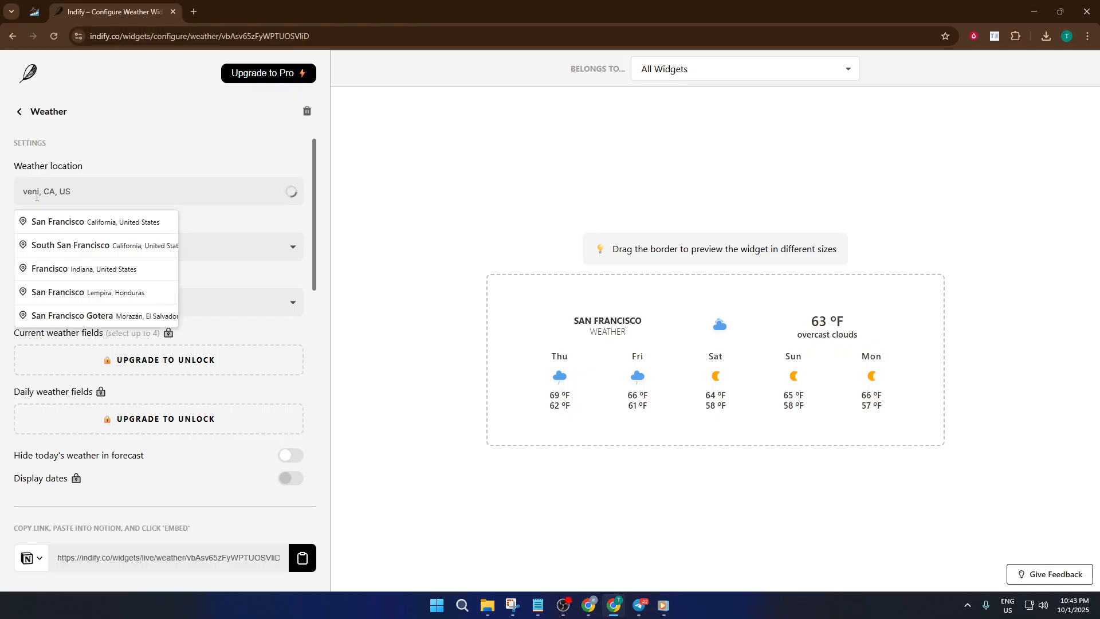
{"action": "type", "text": "ice"}
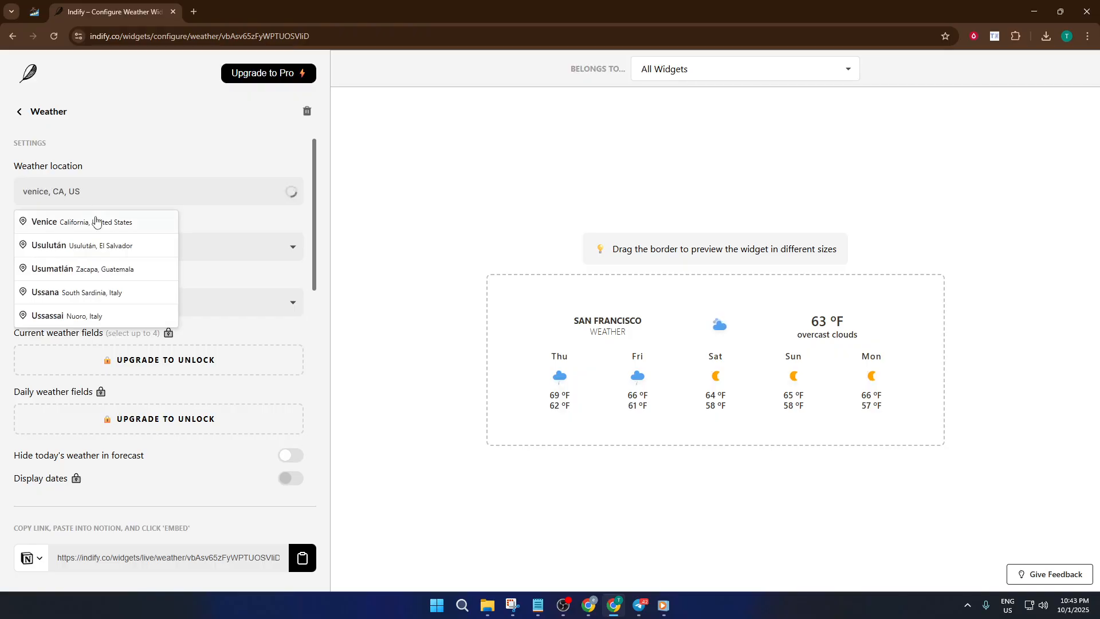
{"action": "left_click", "coordinate": [58, 225]}
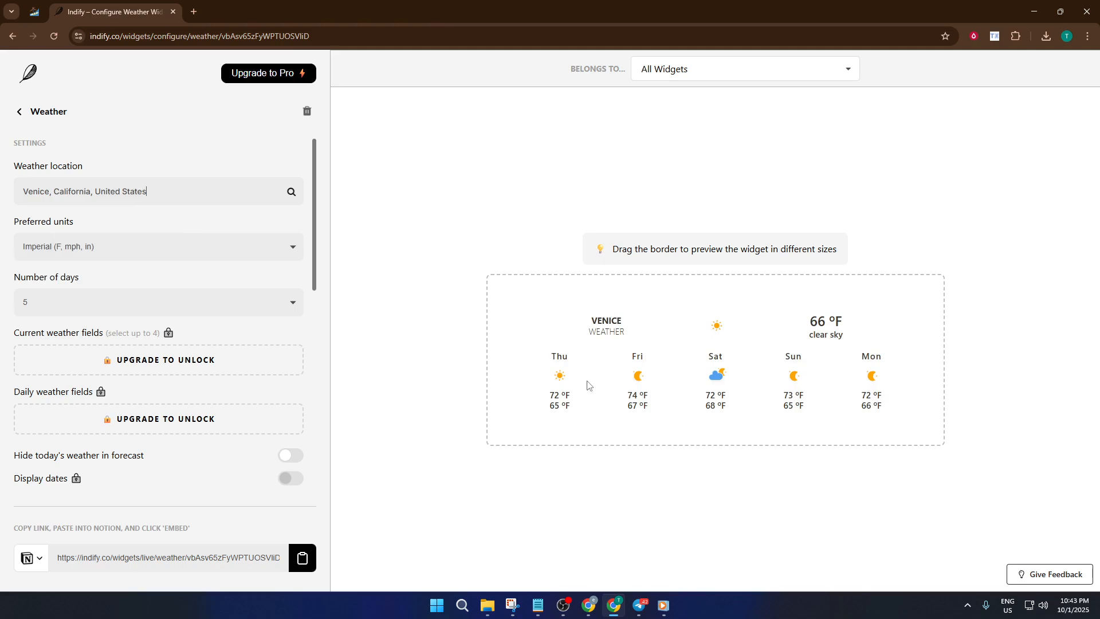
Step: Set the preferred units to Metric (Celsius, km/h, mm) and the number of days to 7
{"action": "left_click", "coordinate": [131, 249]}
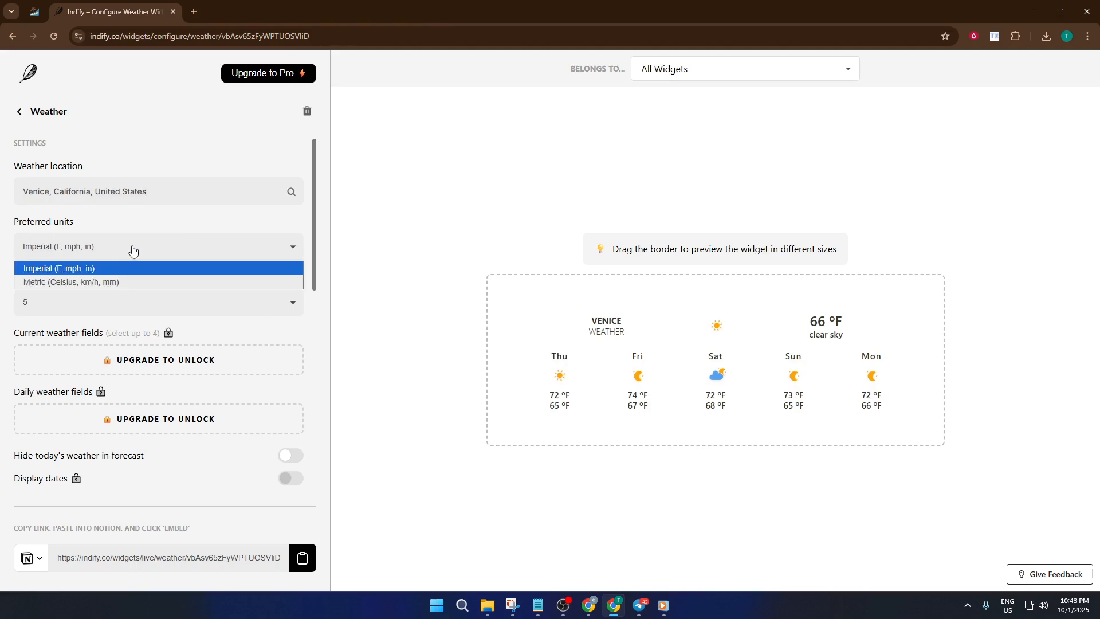
{"action": "left_click", "coordinate": [119, 283]}
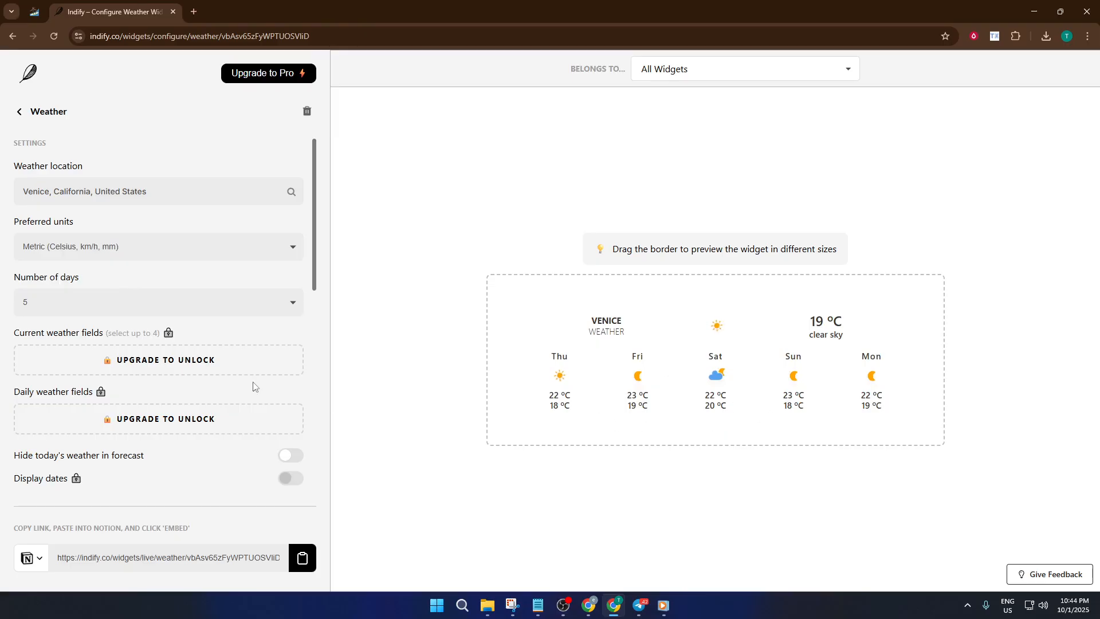
{"action": "left_click", "coordinate": [126, 300]}
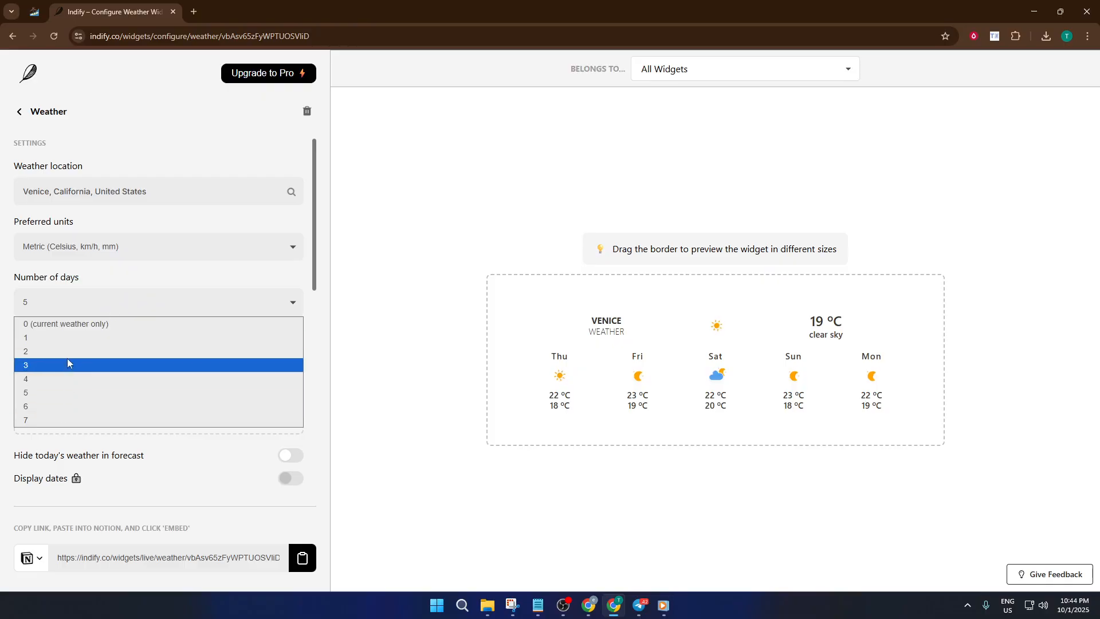
{"action": "left_click", "coordinate": [67, 420]}
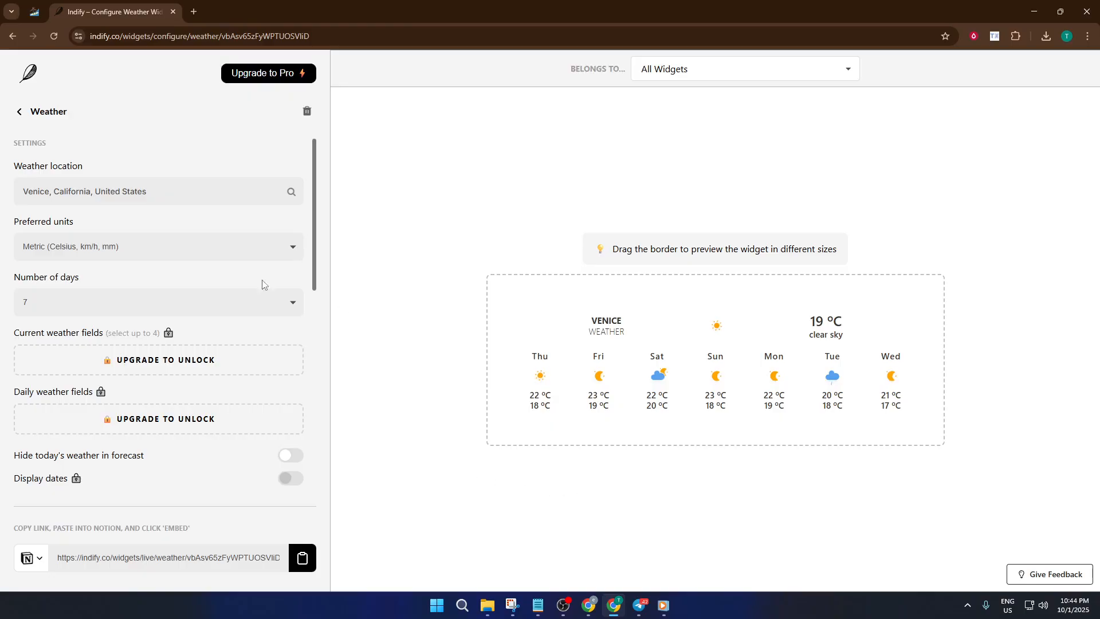
Step: Change the light-mode text color to #9D8441 using the color picker
{"action": "scroll", "coordinate": [252, 283], "scroll_direction": "down", "scroll_amount": 1}
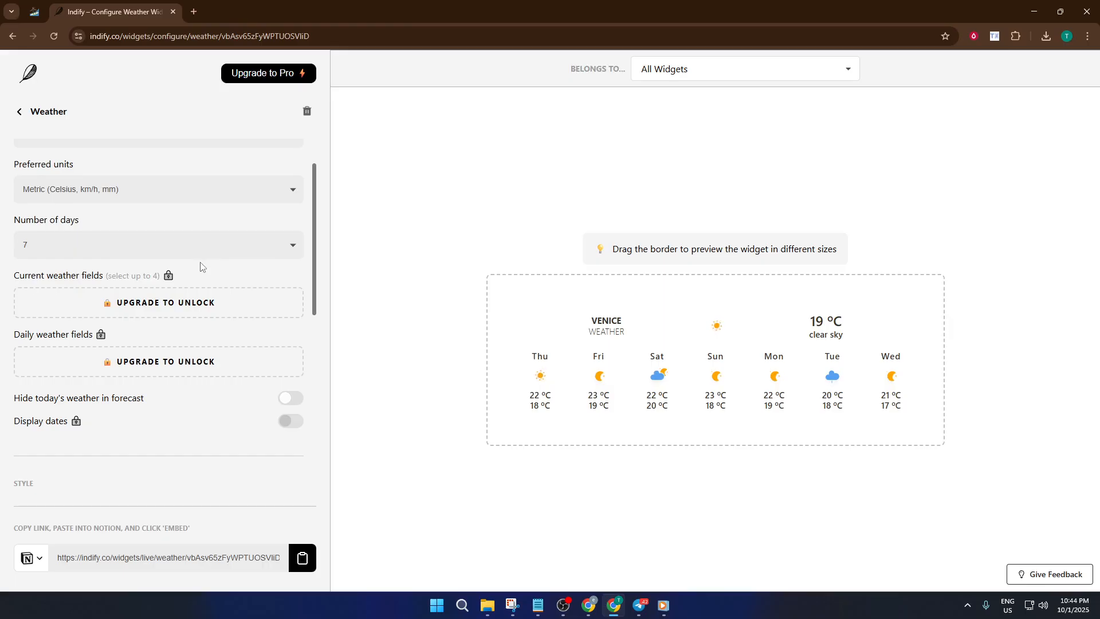
{"action": "scroll", "coordinate": [200, 344], "scroll_direction": "down", "scroll_amount": 3}
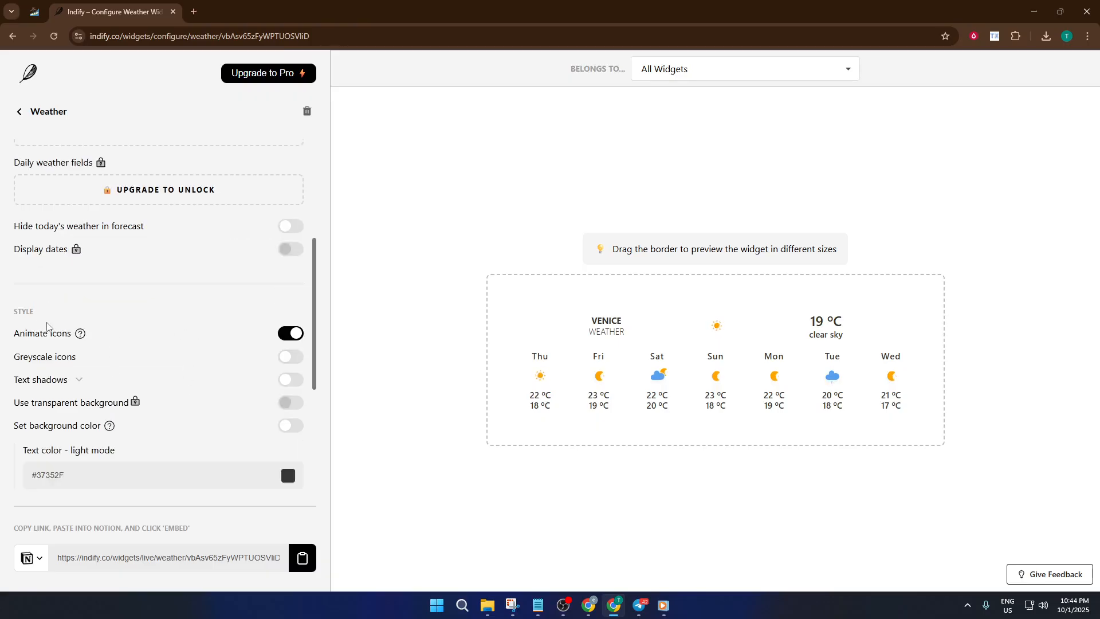
{"action": "scroll", "coordinate": [146, 337], "scroll_direction": "down", "scroll_amount": 2}
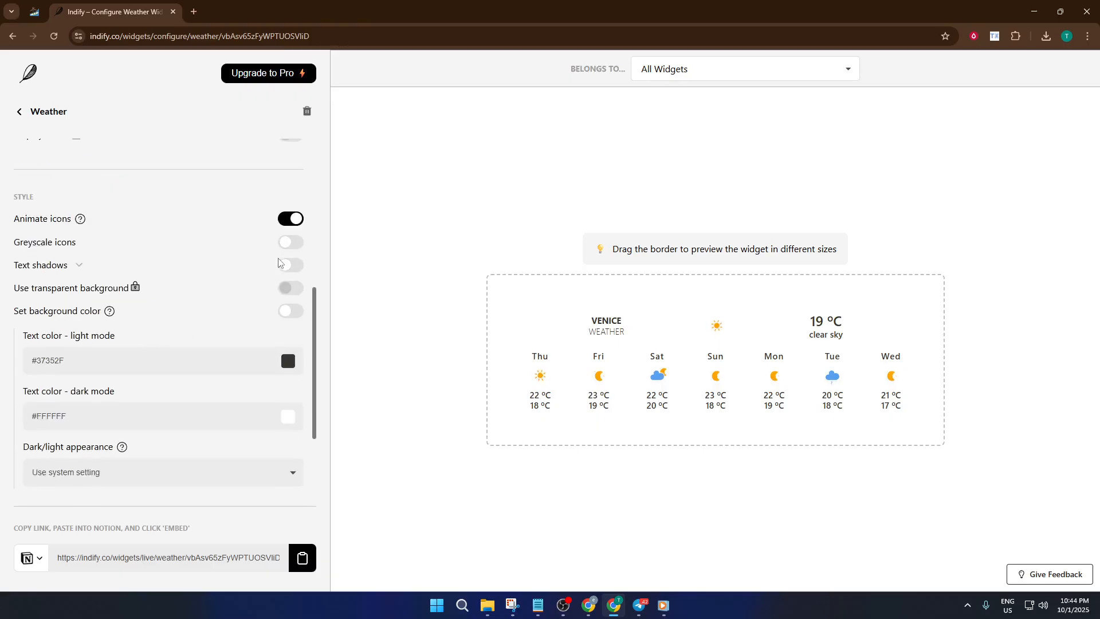
{"action": "left_click", "coordinate": [287, 363]}
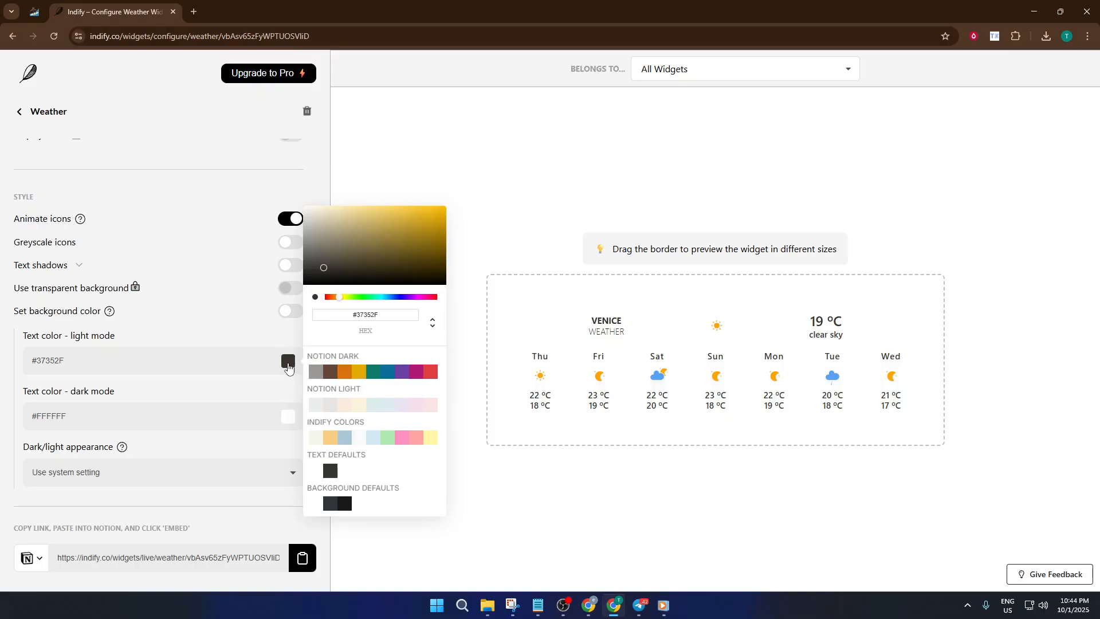
{"action": "mouse_move", "coordinate": [343, 264]}
{"action": "left_mouse_down"}
{"action": "mouse_move", "coordinate": [372, 225]}
{"action": "mouse_move", "coordinate": [396, 217]}
{"action": "left_mouse_up"}
{"action": "left_click", "coordinate": [401, 230]}
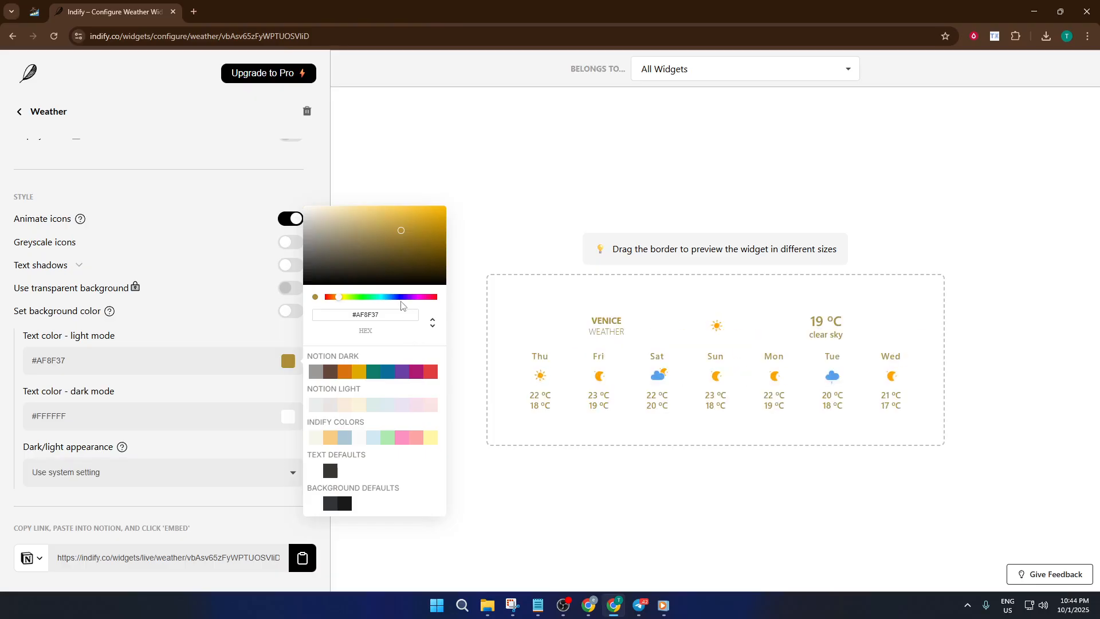
{"action": "left_click_drag", "start_coordinate": [400, 227], "coordinate": [388, 236]}
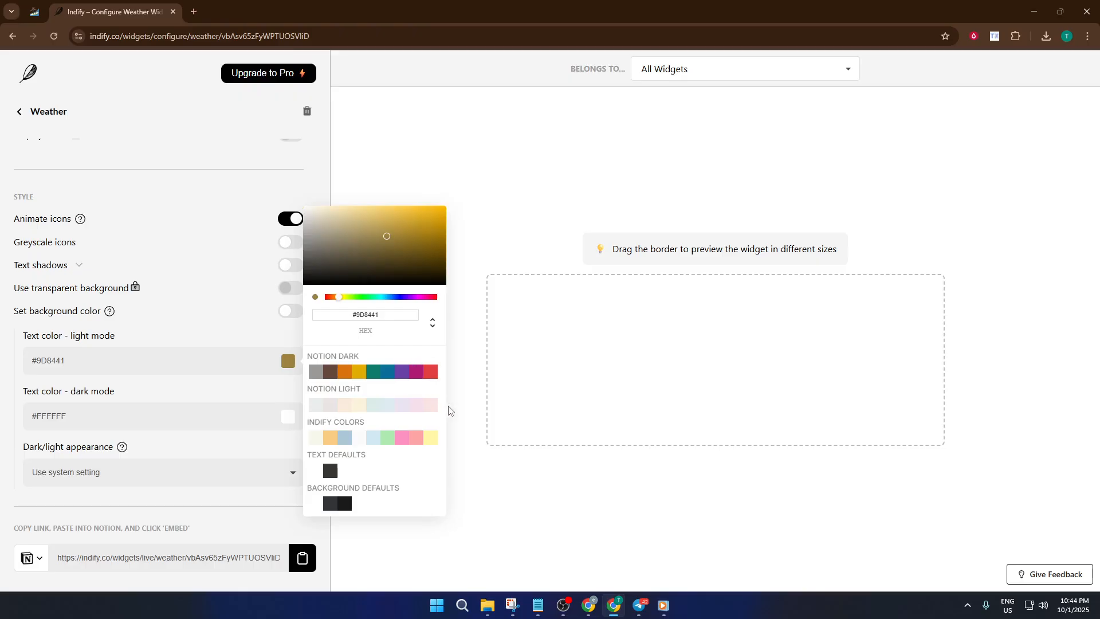
{"action": "left_click", "coordinate": [466, 411]}
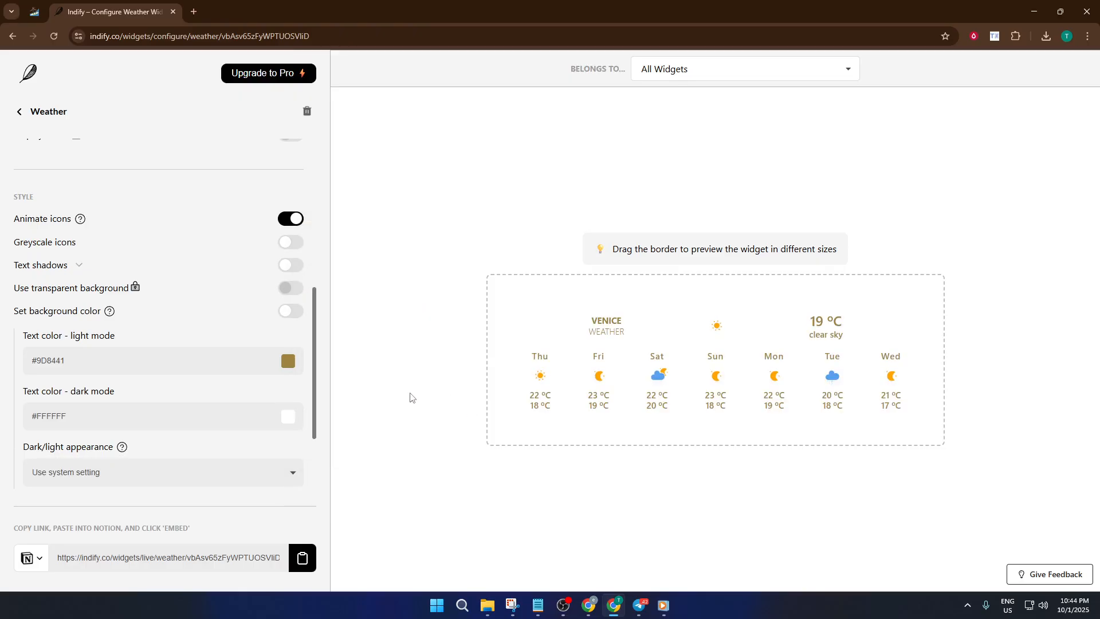
Step: Copy the widget's embed link and return to the Notion page tab
{"action": "scroll", "coordinate": [251, 371], "scroll_direction": "down", "scroll_amount": 2}
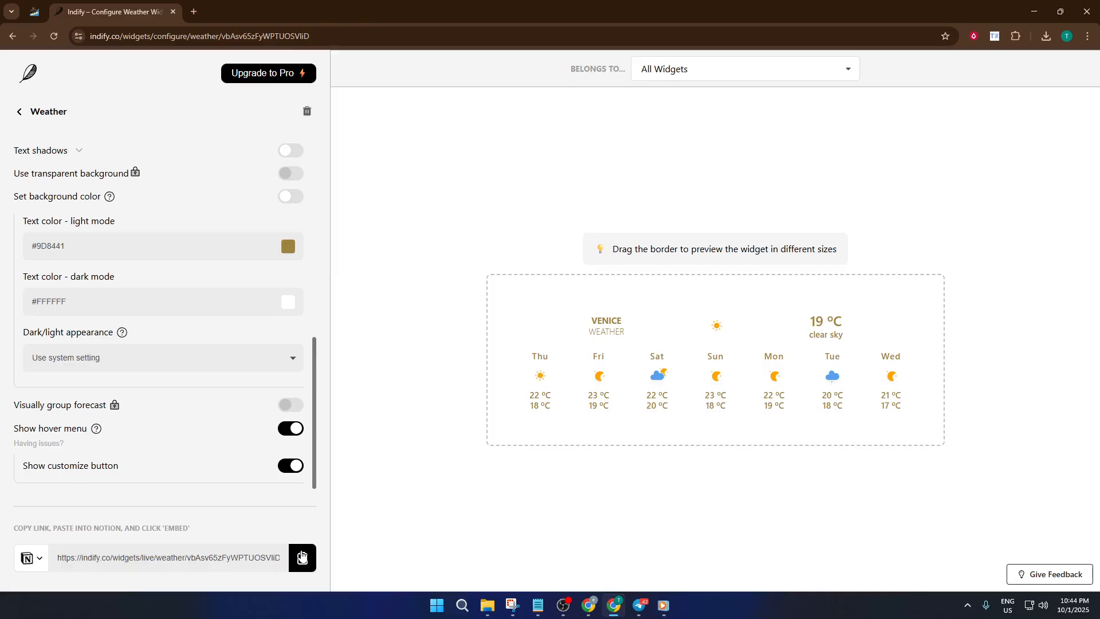
{"action": "left_click", "coordinate": [314, 557]}
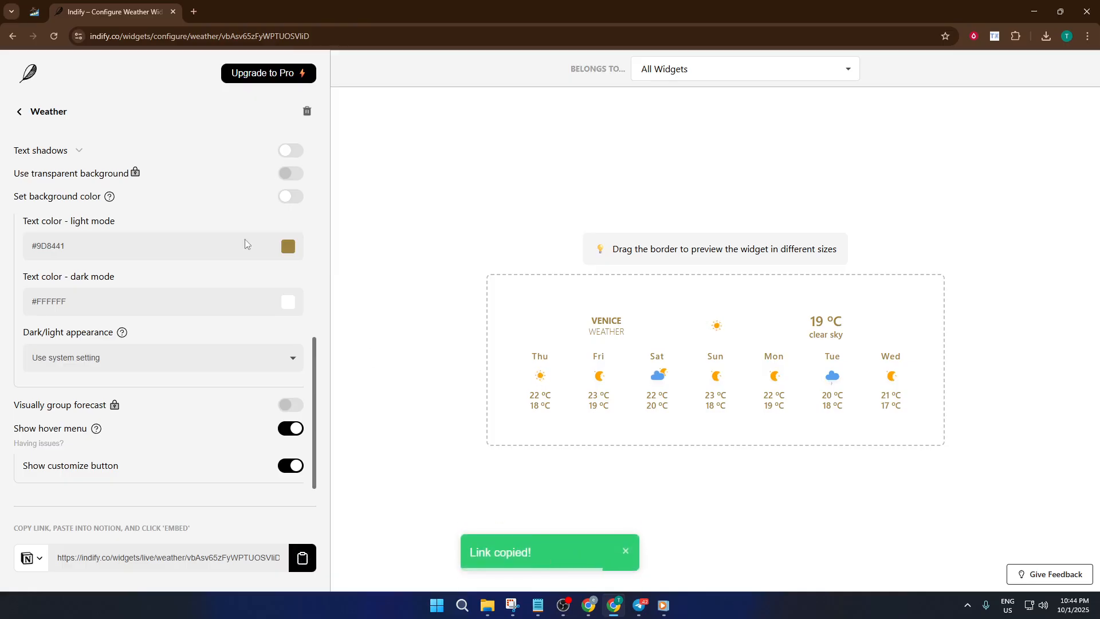
{"action": "left_click", "coordinate": [30, 6]}
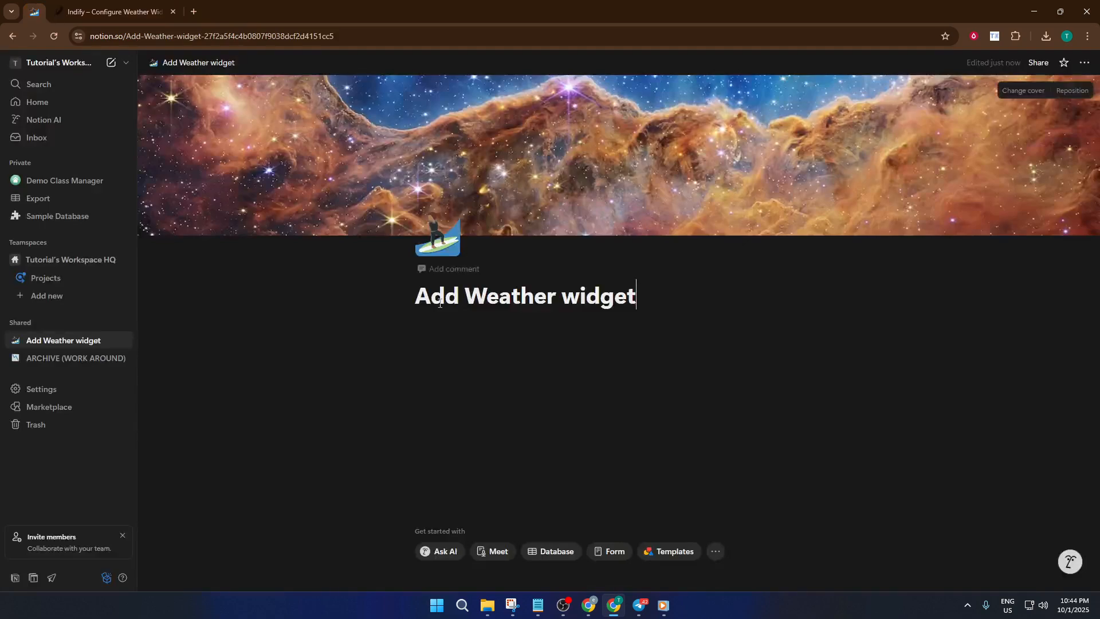
Step: Embed the copied widget link as an Embed block below the page title
{"action": "left_click", "coordinate": [629, 346]}
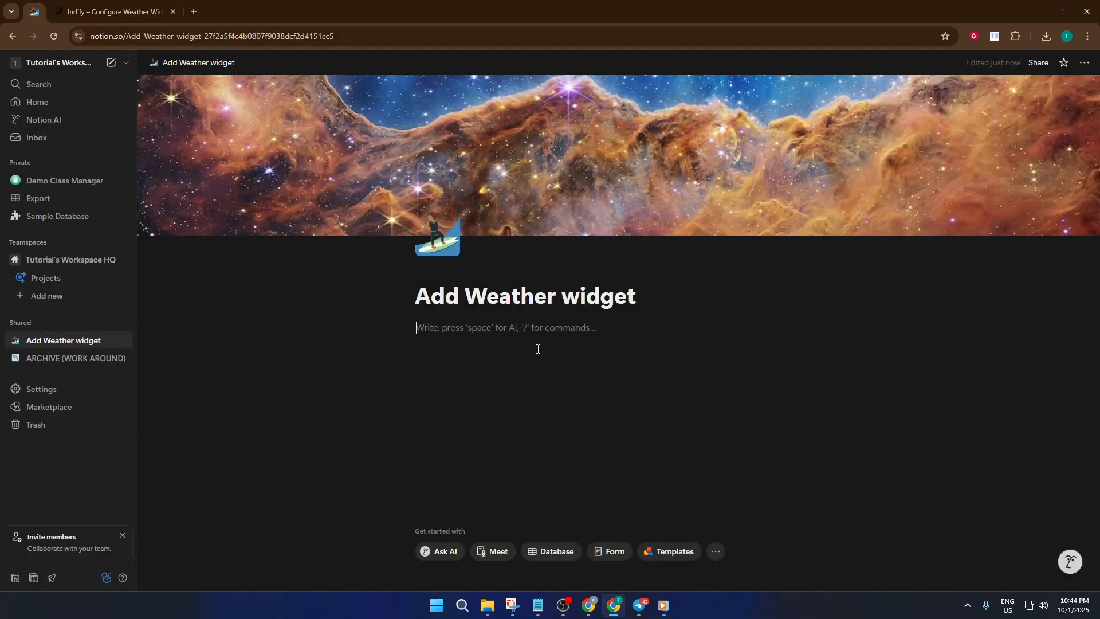
{"action": "type", "text": "/emb"}
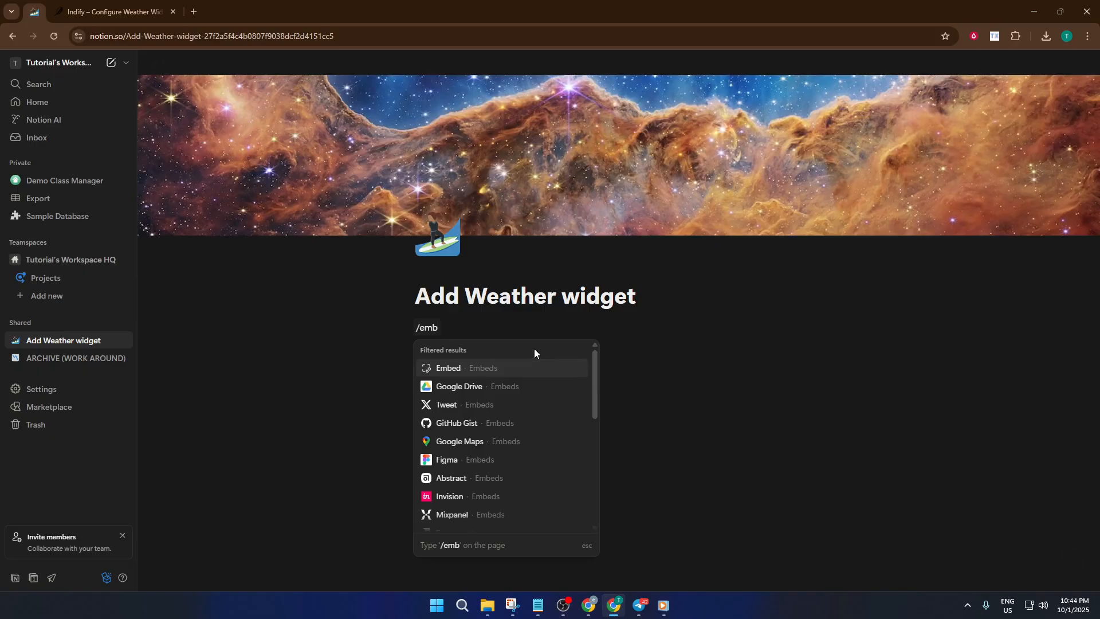
{"action": "left_click", "coordinate": [530, 370]}
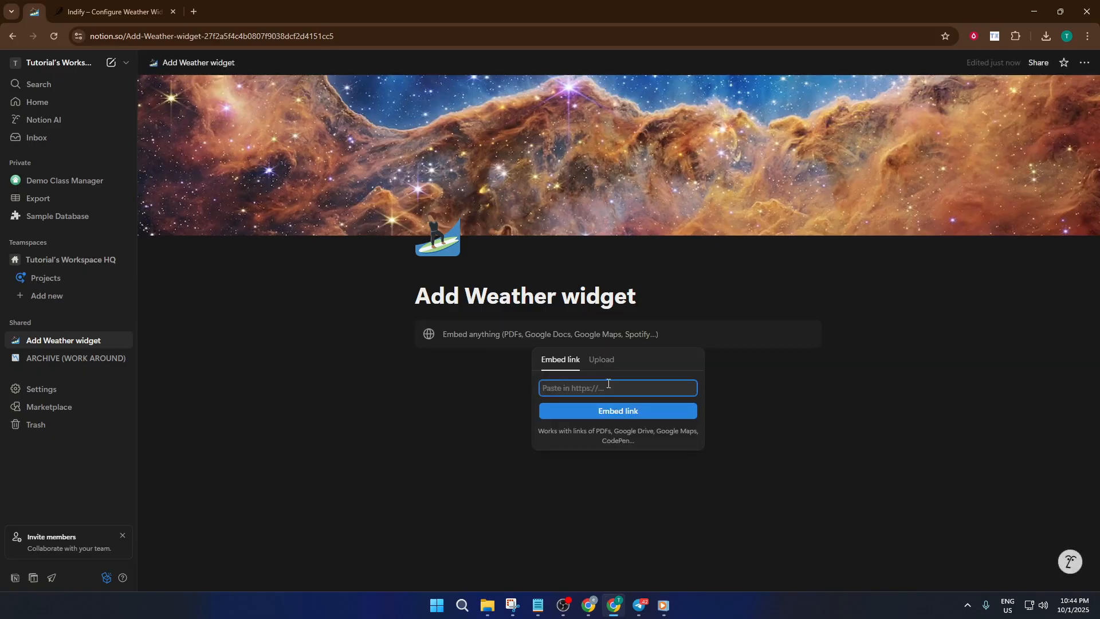
{"action": "key", "text": "ctrl+v"}
{"action": "left_click", "coordinate": [630, 411]}
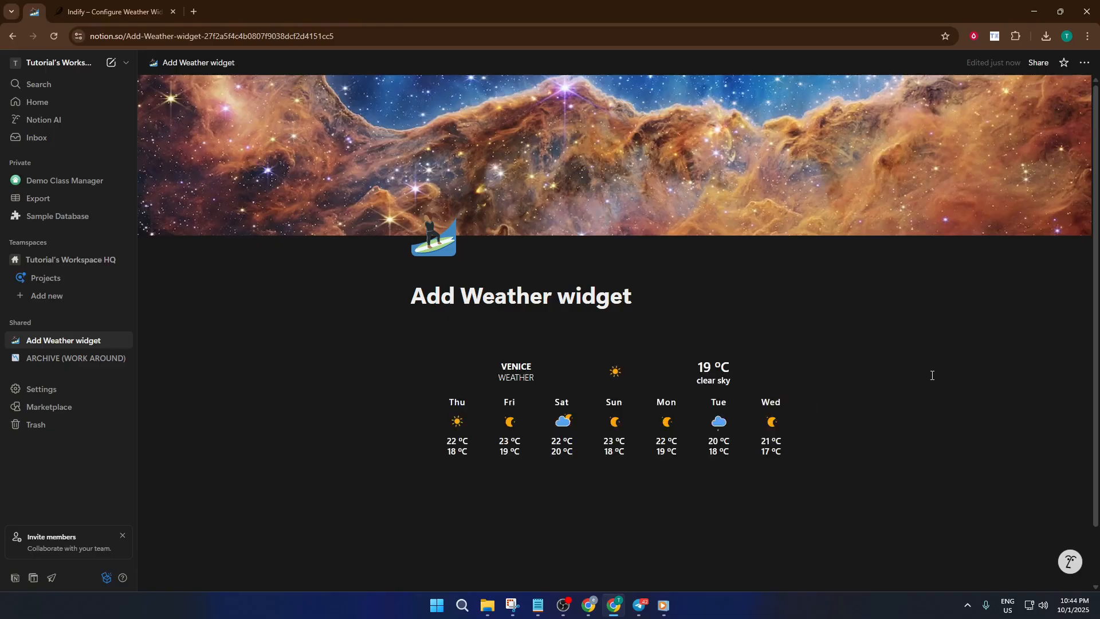
{"action": "scroll", "coordinate": [928, 379], "scroll_direction": "down", "scroll_amount": 1}
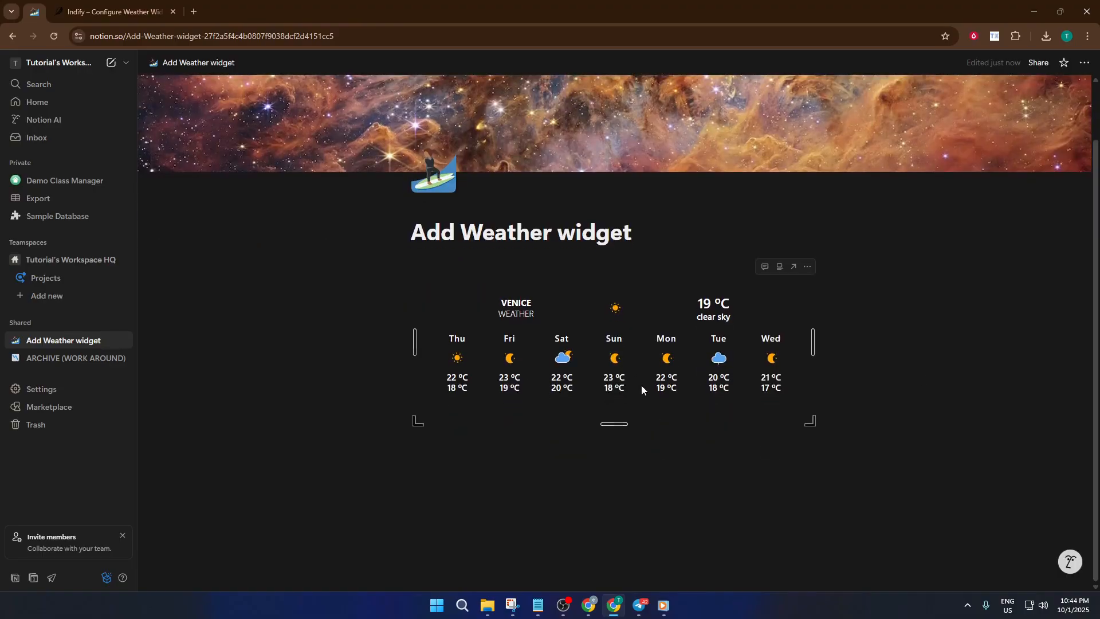